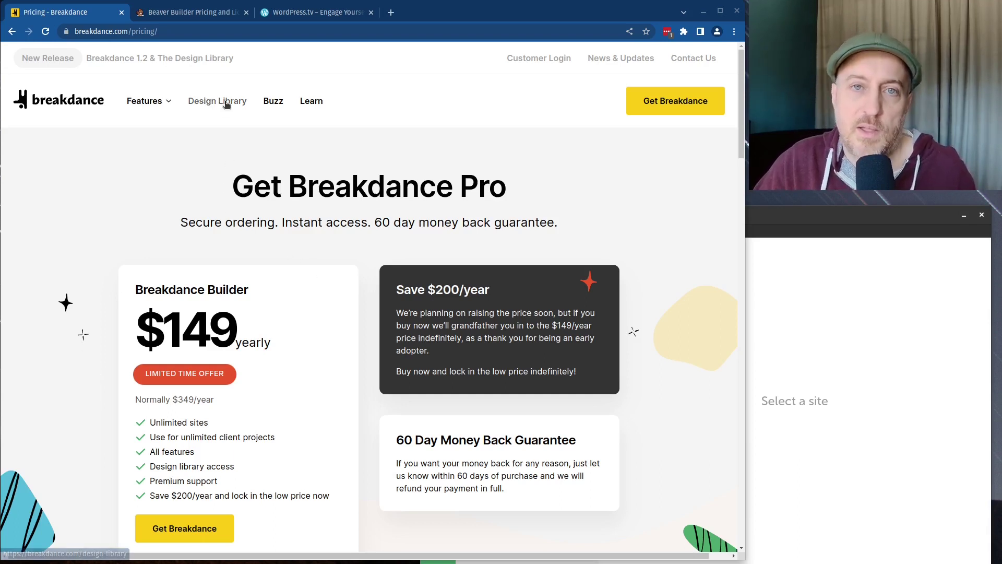
# Step: Switch to the WordPress.tv tab showing the speaker's 7 talk results
pyautogui.click(291, 14)
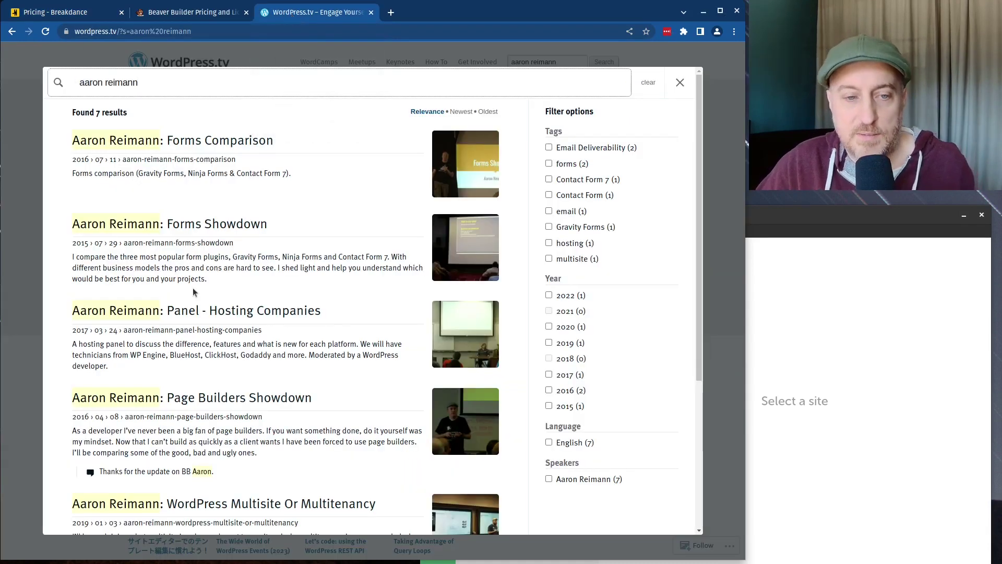
pyautogui.scroll(-2, 193, 292)
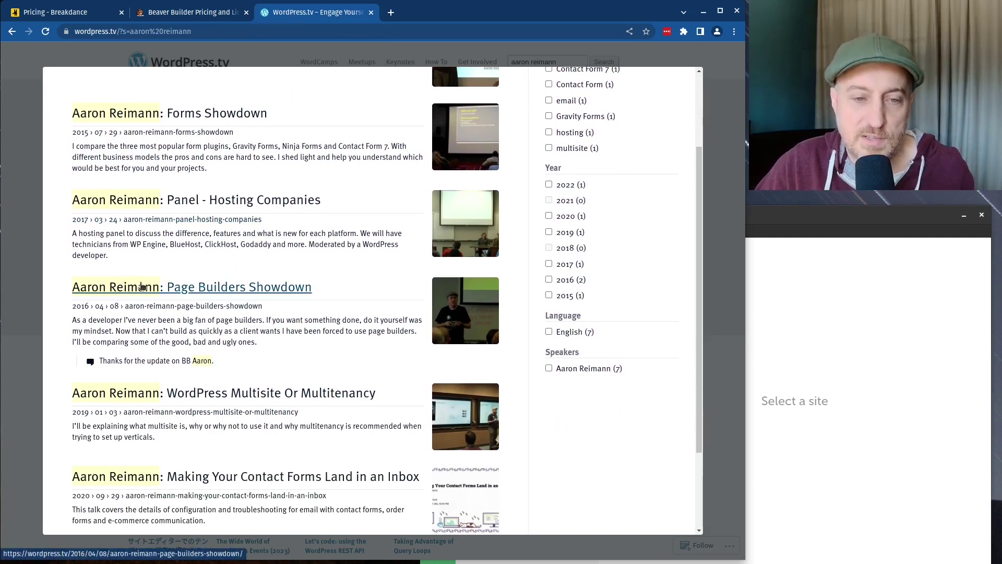
pyautogui.scroll(-1, 228, 298)
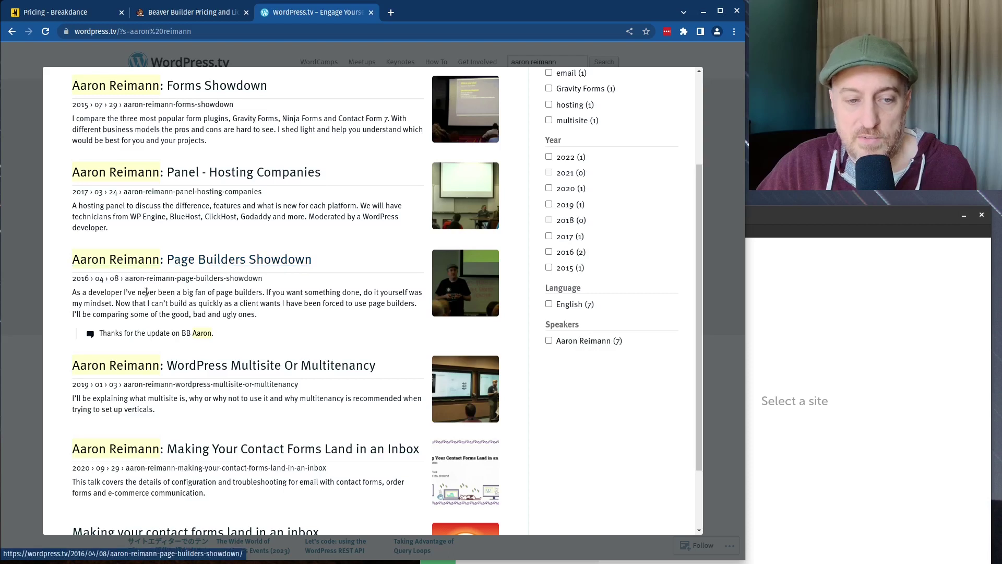
pyautogui.scroll(-1, 146, 291)
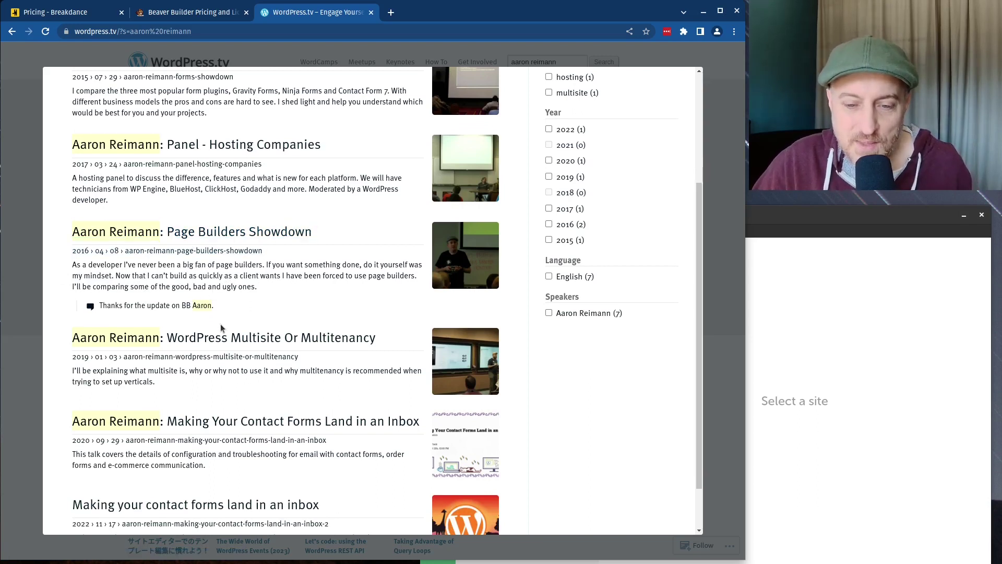
pyautogui.scroll(1, 220, 324)
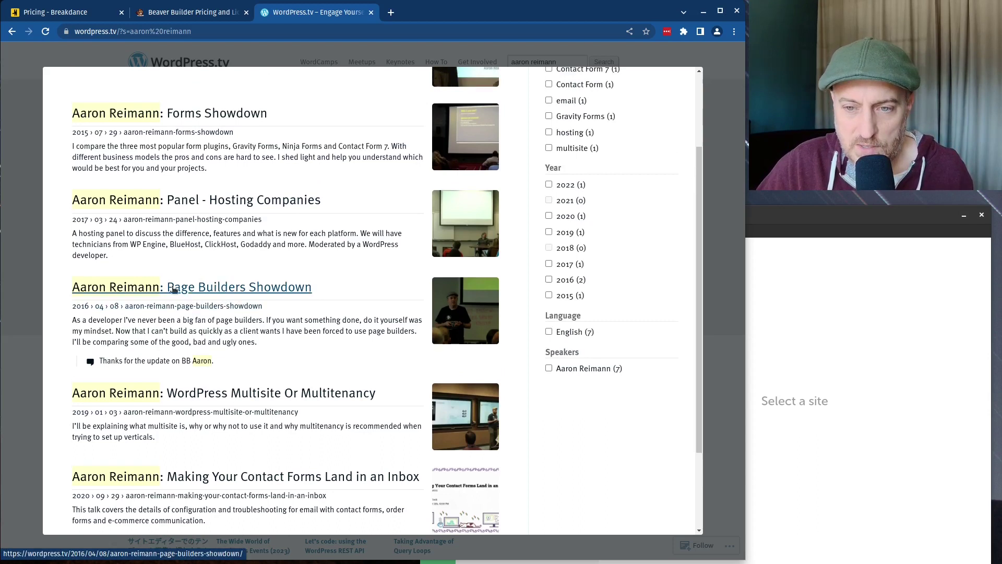
pyautogui.scroll(-2, 178, 287)
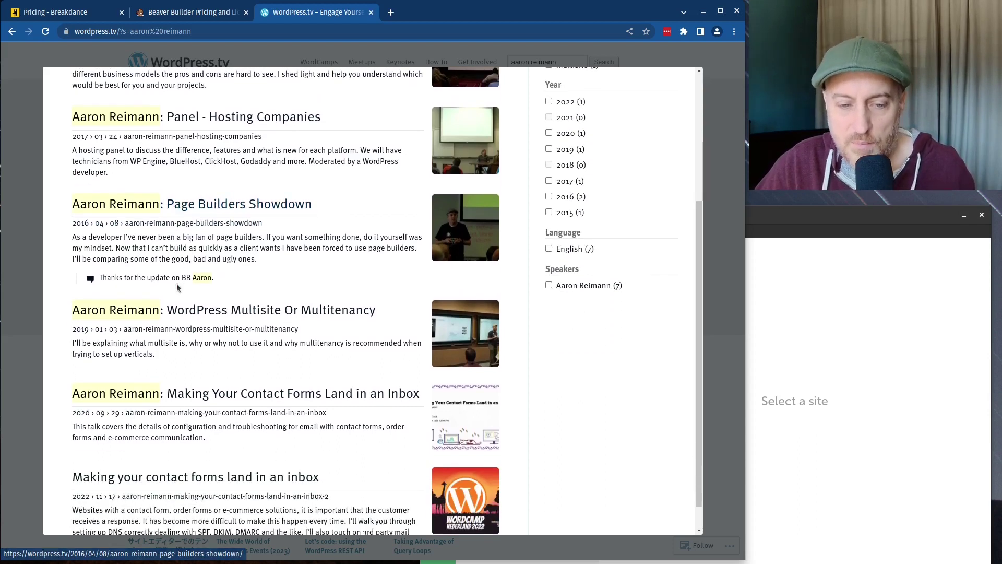
pyautogui.scroll(1, 179, 287)
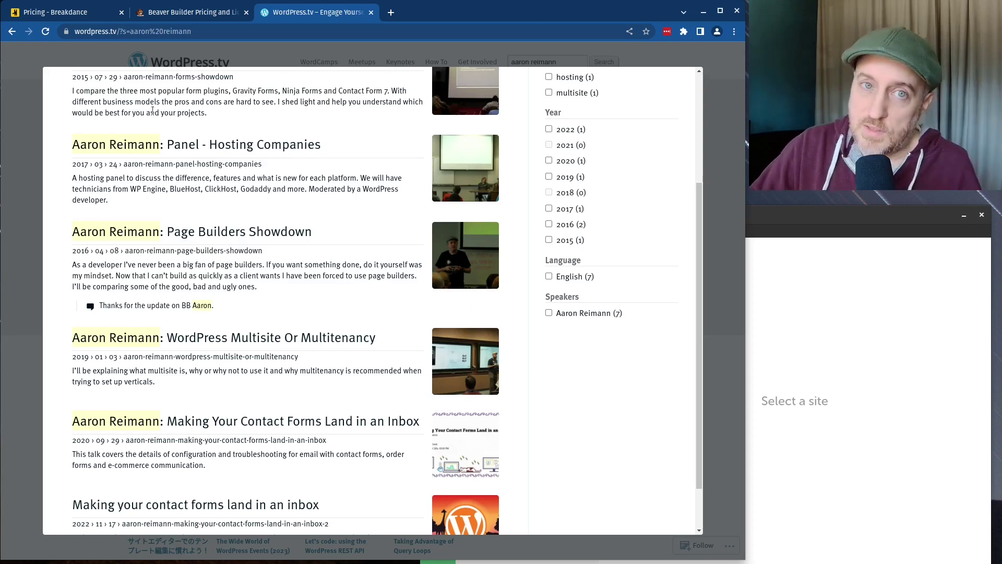
# Step: Show the Beaver Builder pricing tab, scrolled up to the top of its plans
pyautogui.click(176, 16)
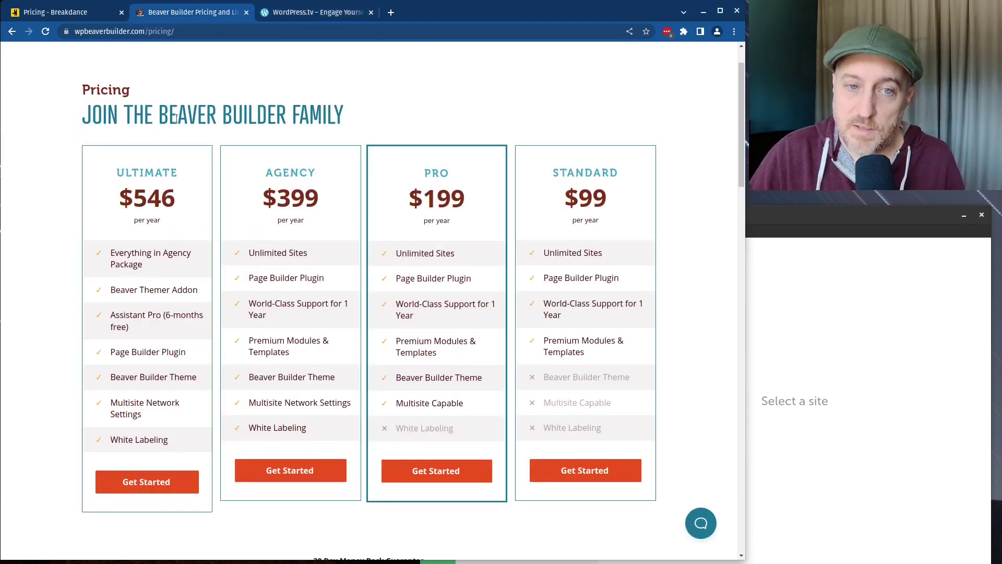
pyautogui.scroll(1, 205, 125)
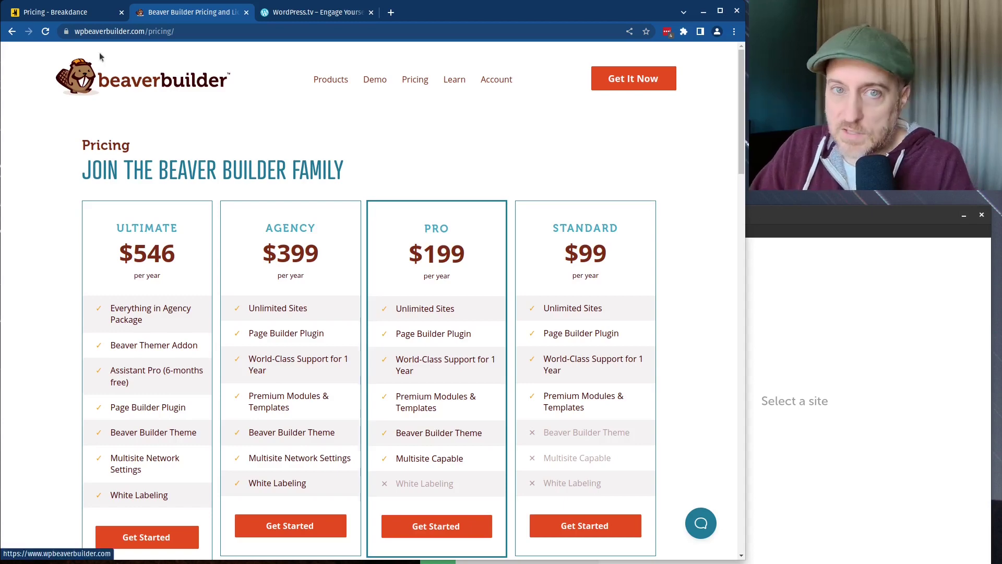
# Step: Return to the Breakdance pricing tab and drag the Local window to the screen centre
pyautogui.click(26, 10)
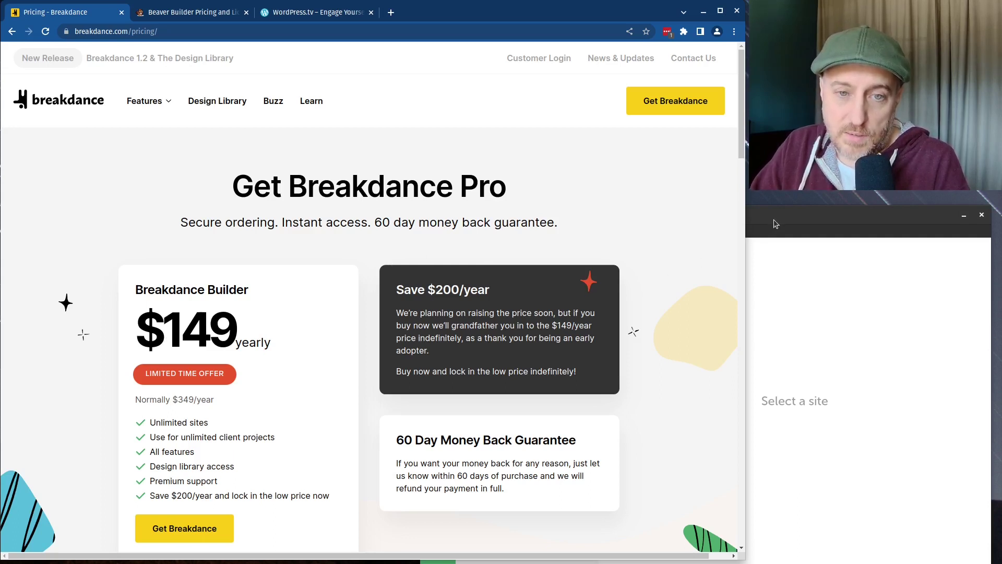
pyautogui.moveTo(775, 223); pyautogui.dragTo(561, 160)
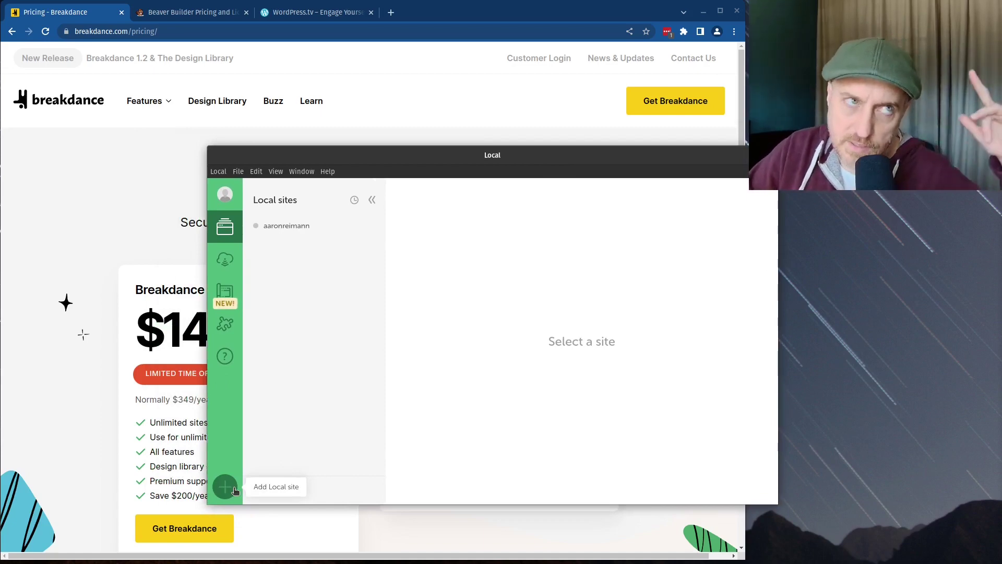
# Step: Start a brand-new Local site named 'breakdance' and continue to the environment step
pyautogui.click(226, 487)
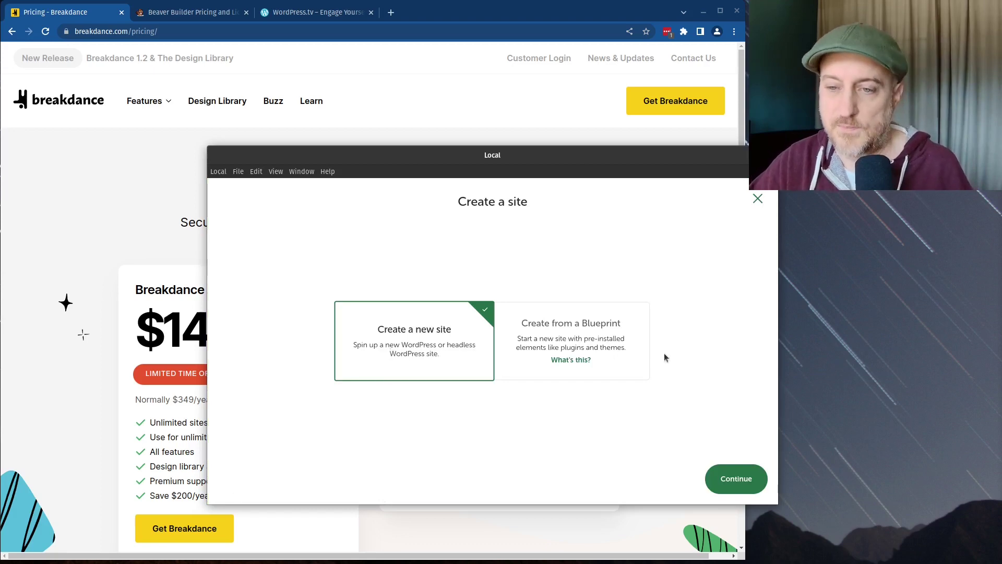
pyautogui.click(736, 478)
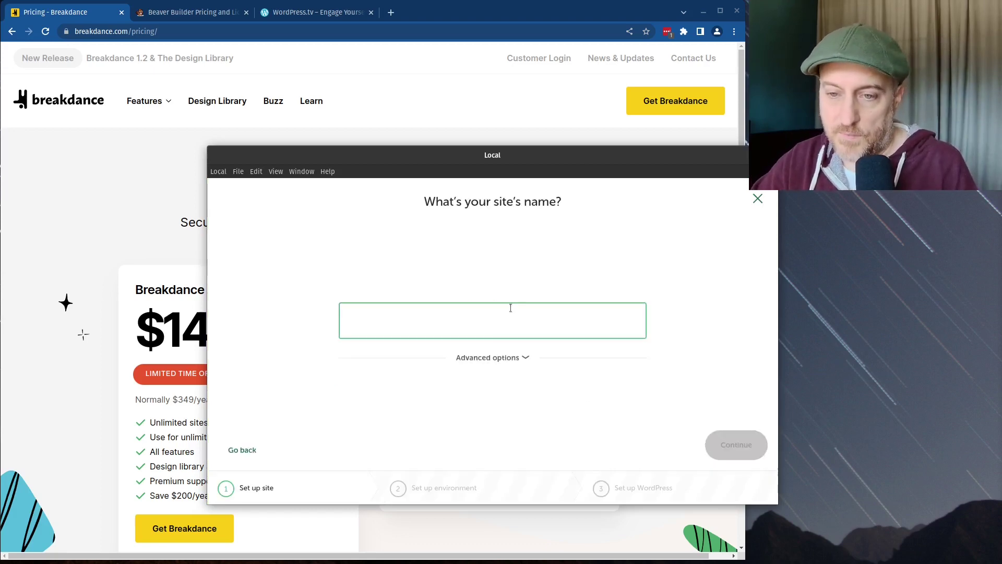
pyautogui.write('breakdance')
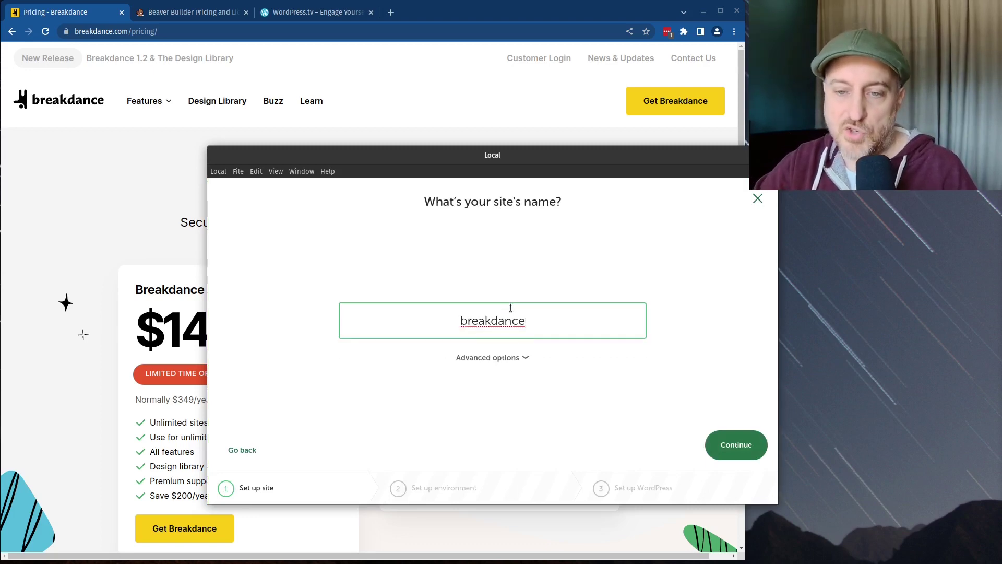
pyautogui.click(513, 359)
pyautogui.click(721, 443)
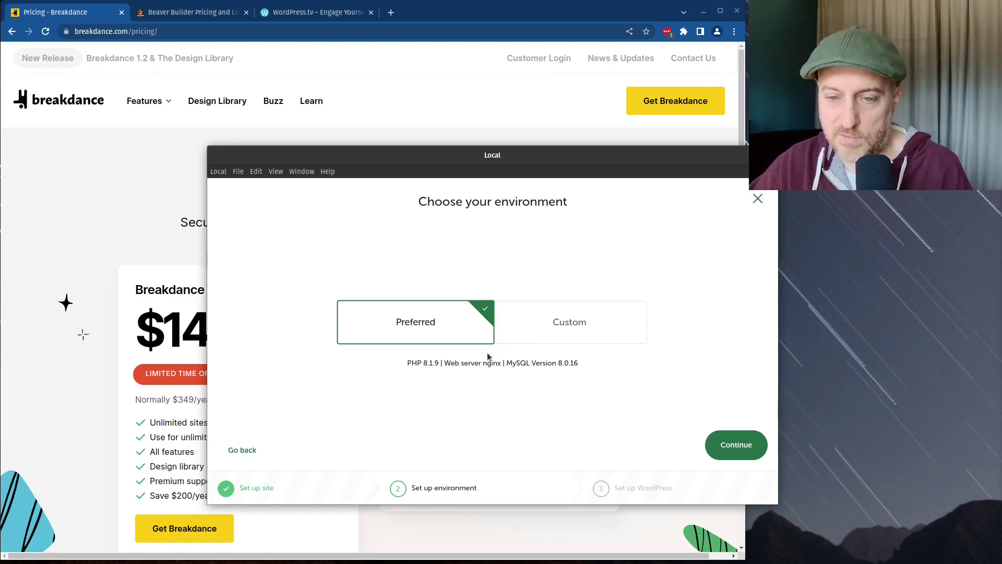
# Step: Pick a Custom environment with PHP 8.0.22, nginx 1.16.0 and MySQL 8.0.16, then continue
pyautogui.click(591, 323)
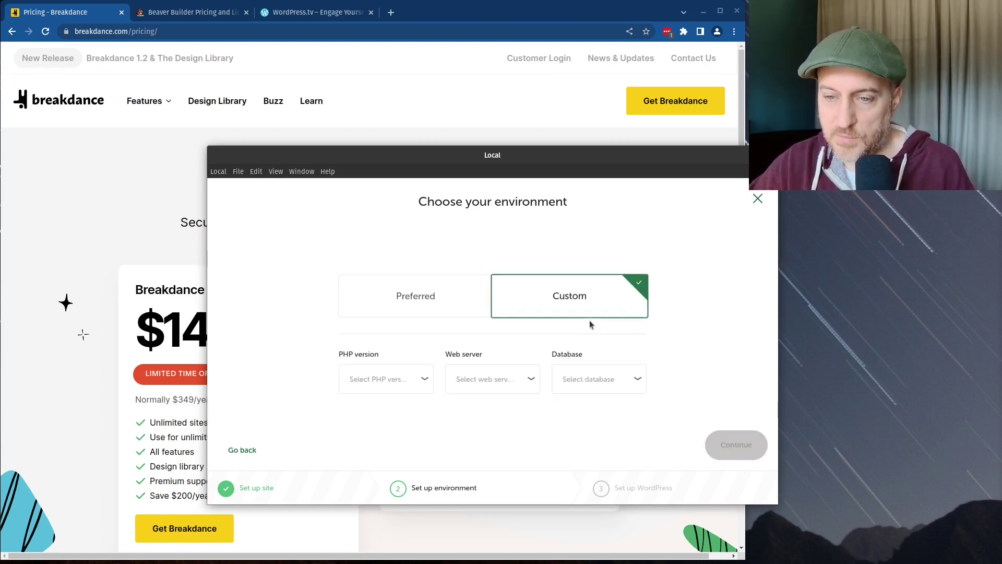
pyautogui.click(385, 380)
pyautogui.scroll(-1, 370, 441)
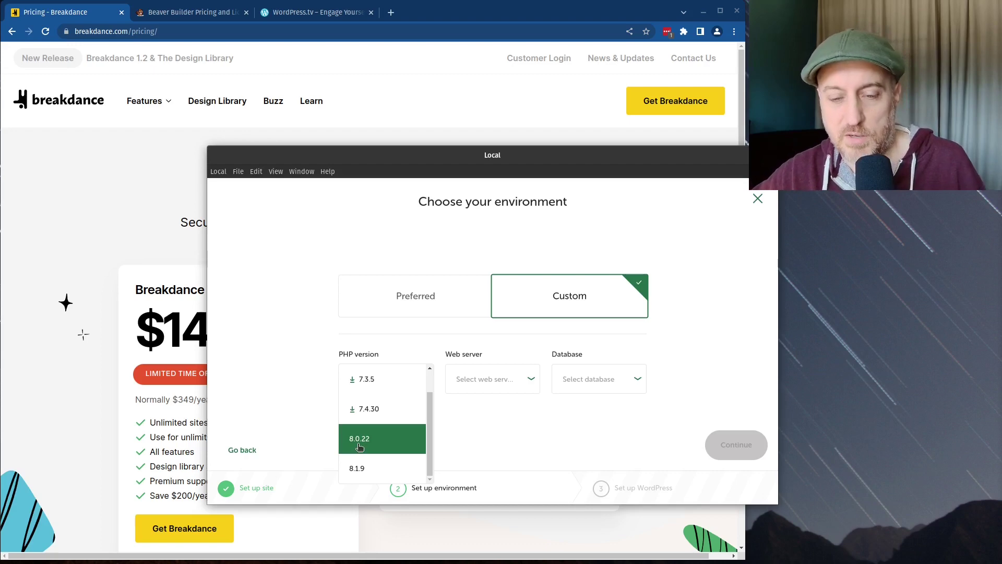
pyautogui.click(359, 445)
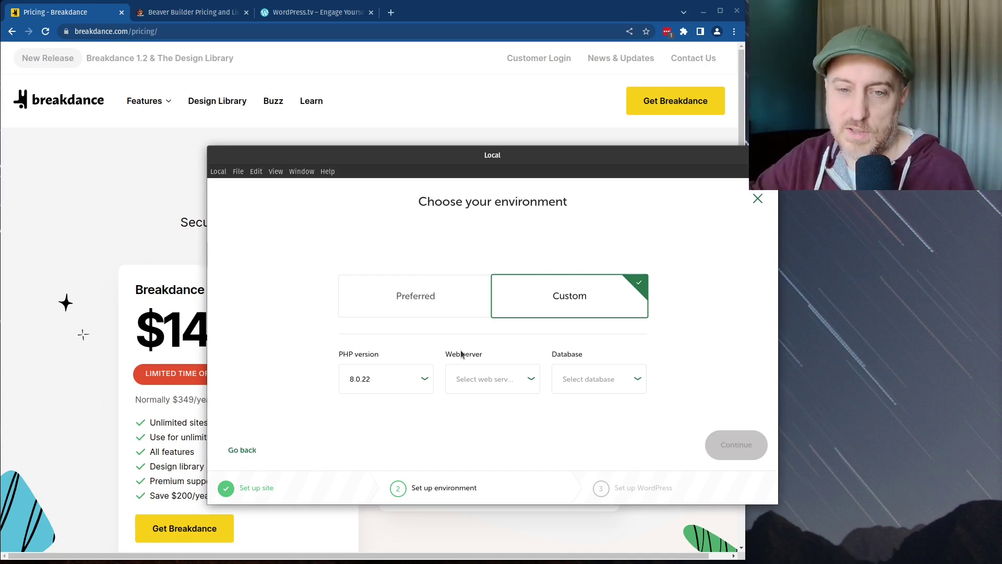
pyautogui.click(471, 391)
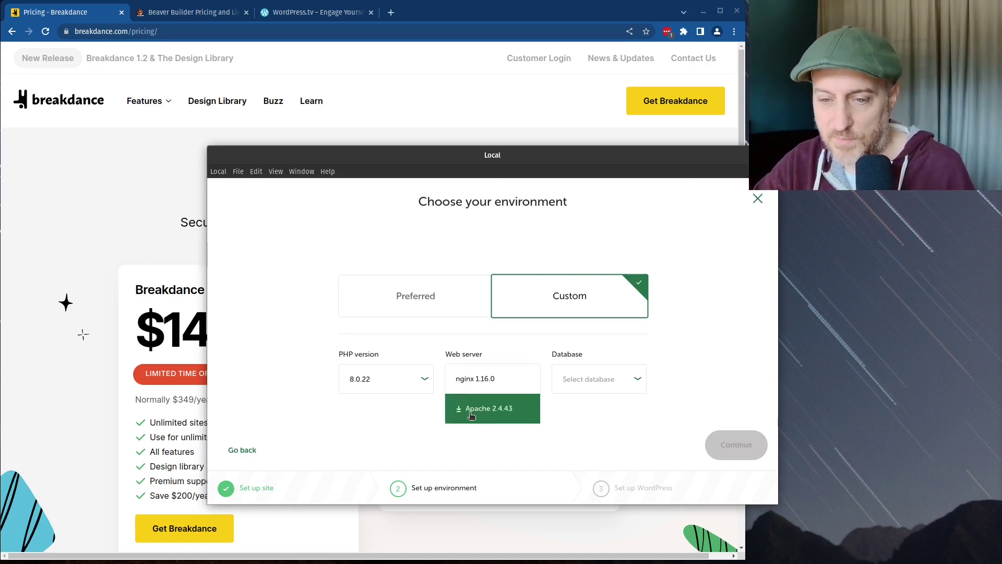
pyautogui.click(470, 386)
pyautogui.click(589, 381)
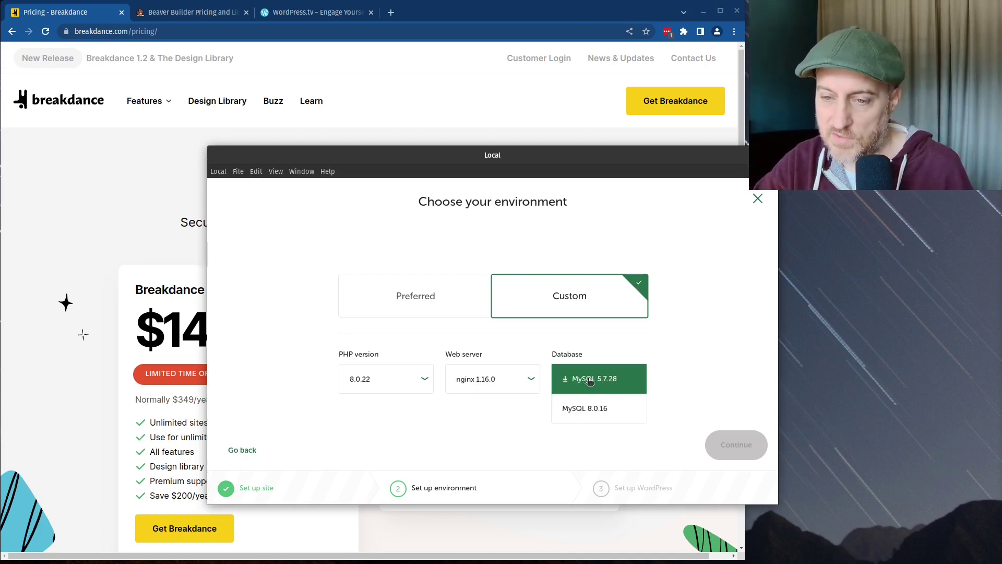
pyautogui.click(600, 412)
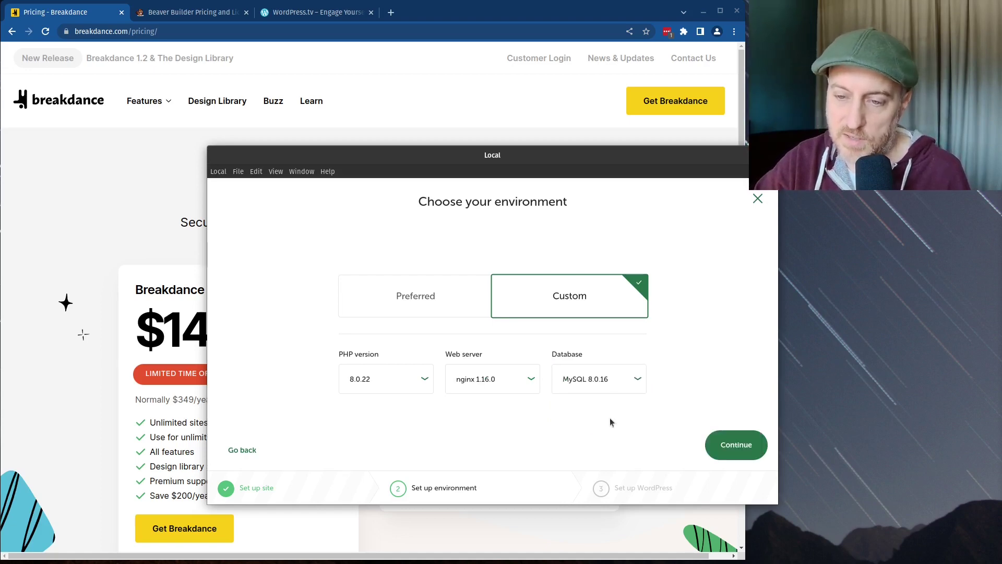
pyautogui.click(730, 442)
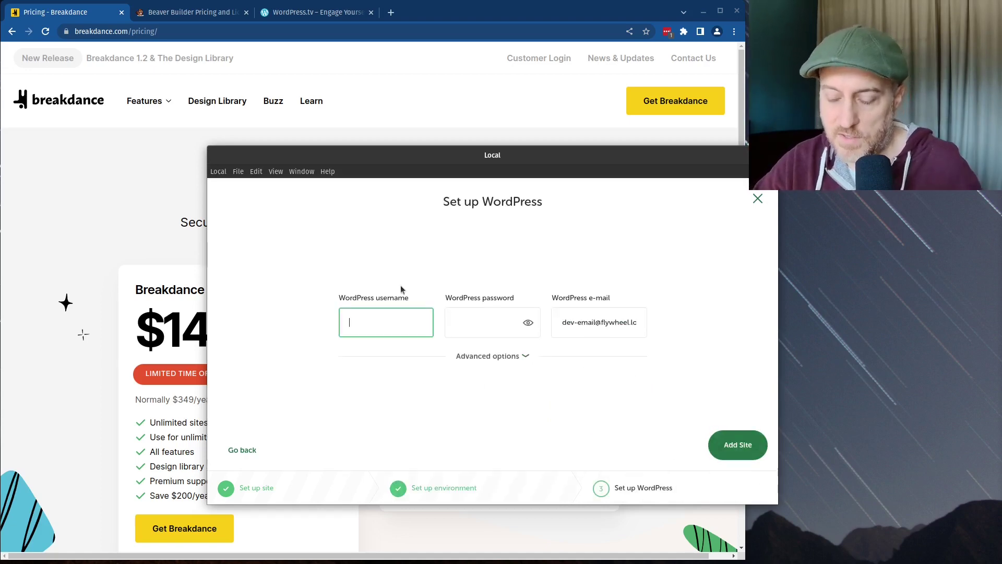
# Step: Fill in the WordPress username 'admin' and its password, then add the site
pyautogui.write('admin')
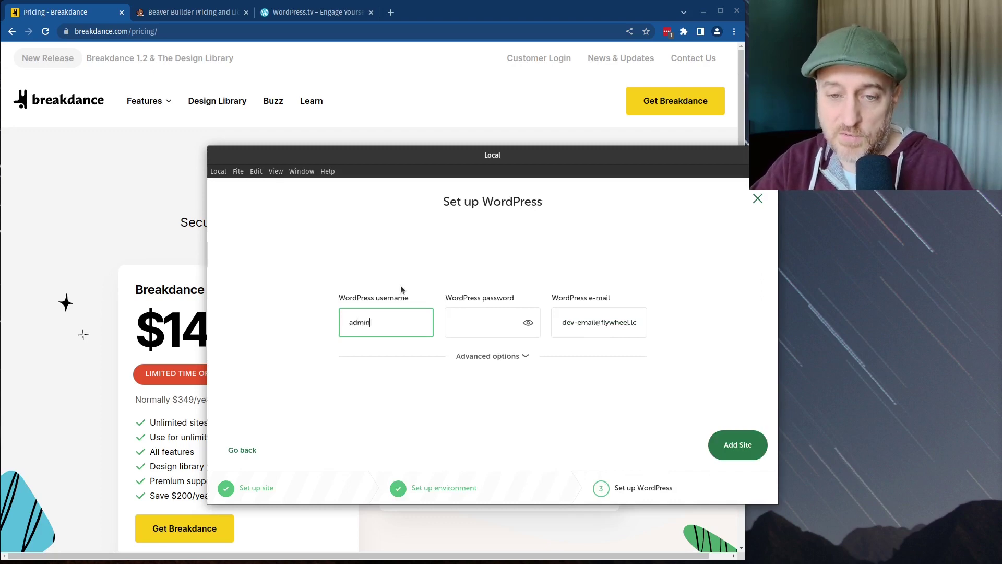
pyautogui.press('Tab')
pyautogui.write('admin')
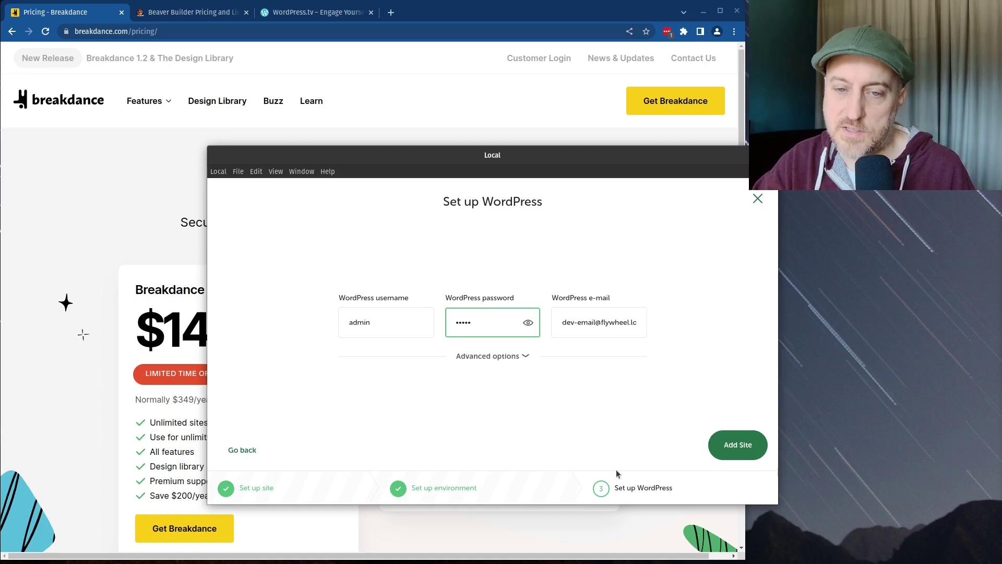
pyautogui.click(727, 444)
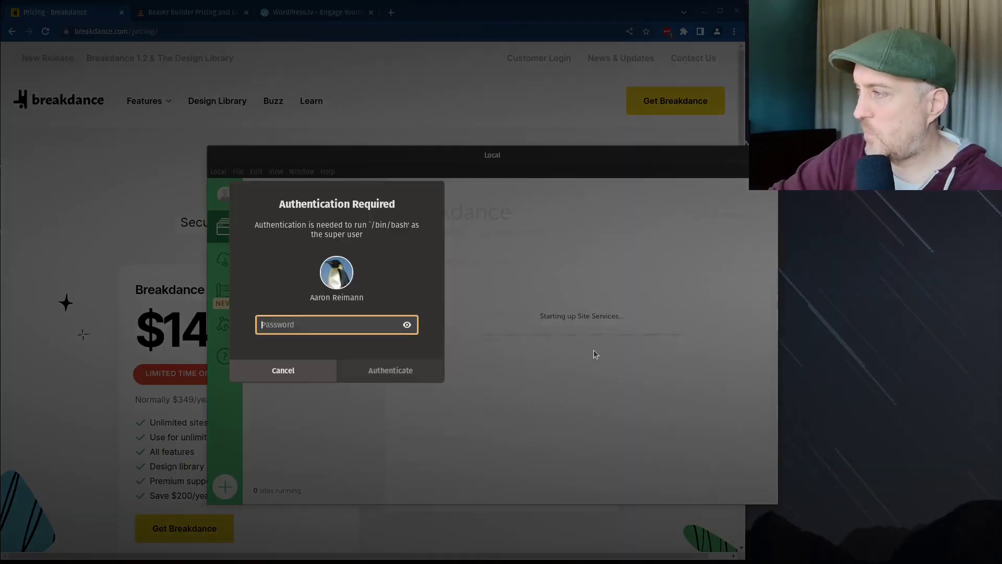
# Step: Authorise Local's setup with the system password, then return to the Beaver Builder pricing tab
pyautogui.write('************')
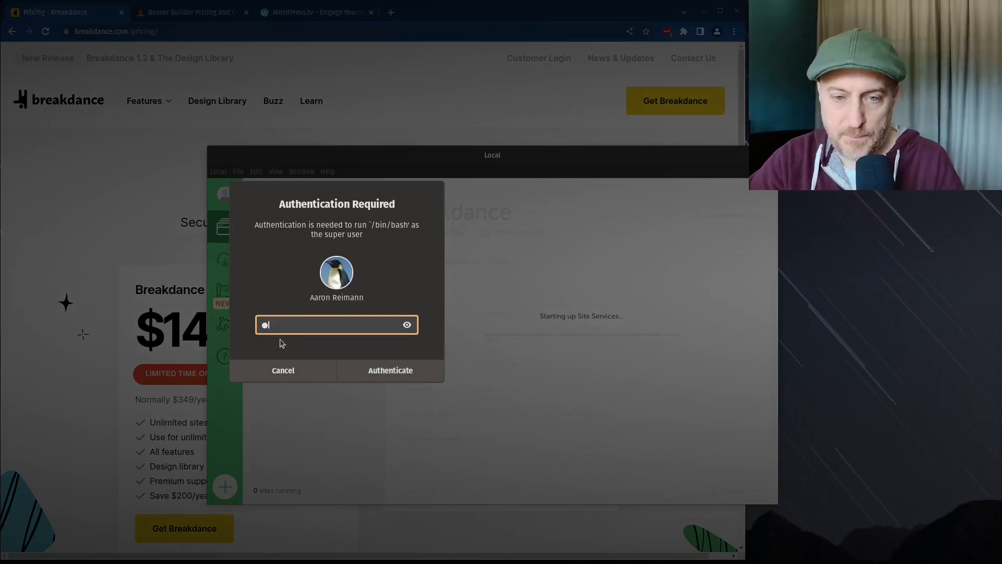
pyautogui.press('Return')
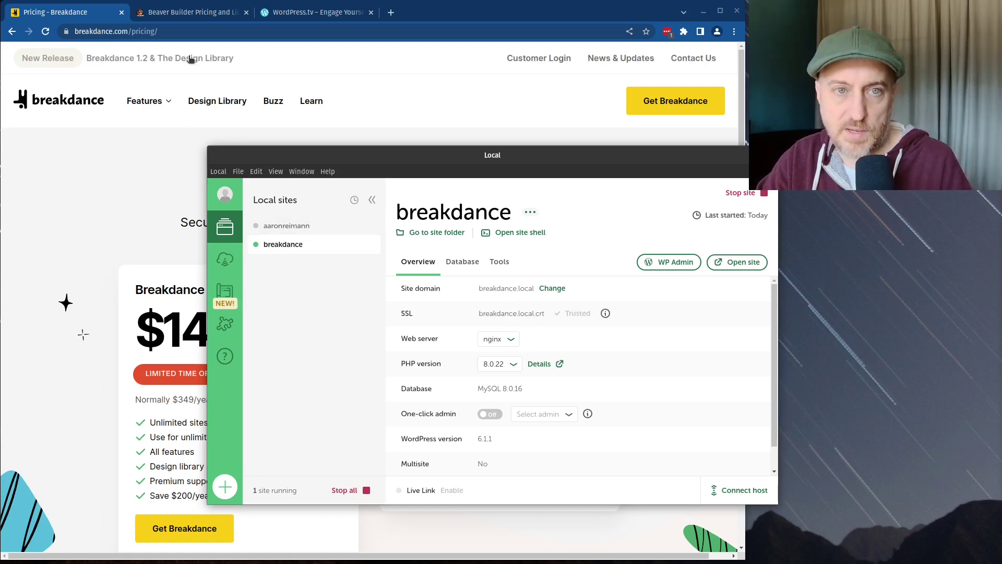
pyautogui.click(209, 17)
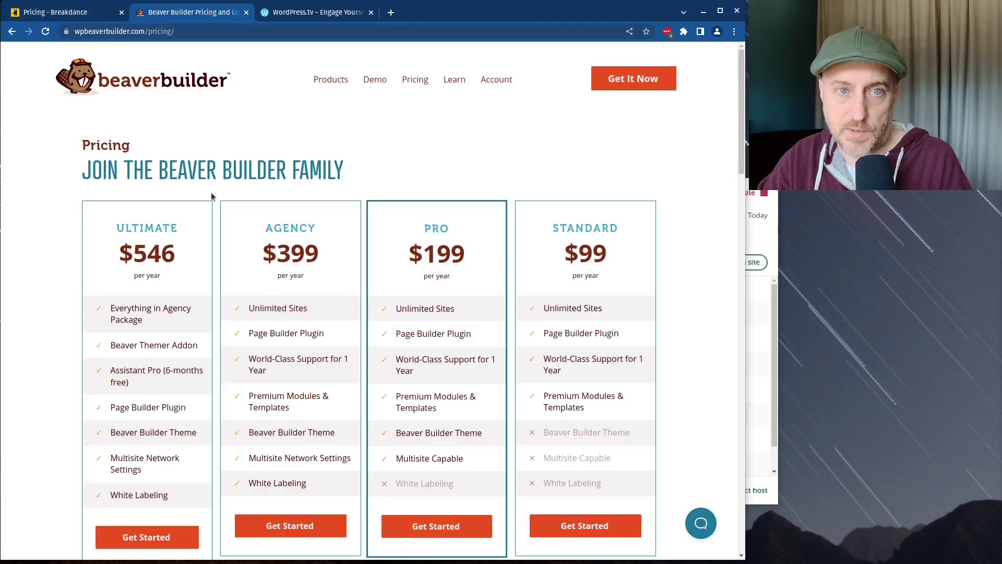
# Step: Load breakdance.local in Chrome and go to its /wp-admin login page
pyautogui.click(195, 30)
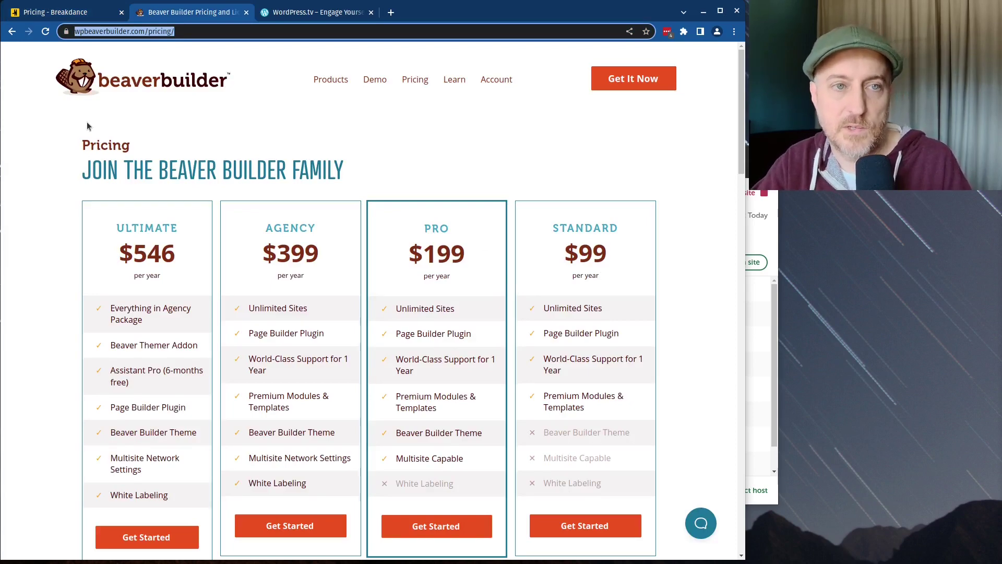
pyautogui.write('https://loc')
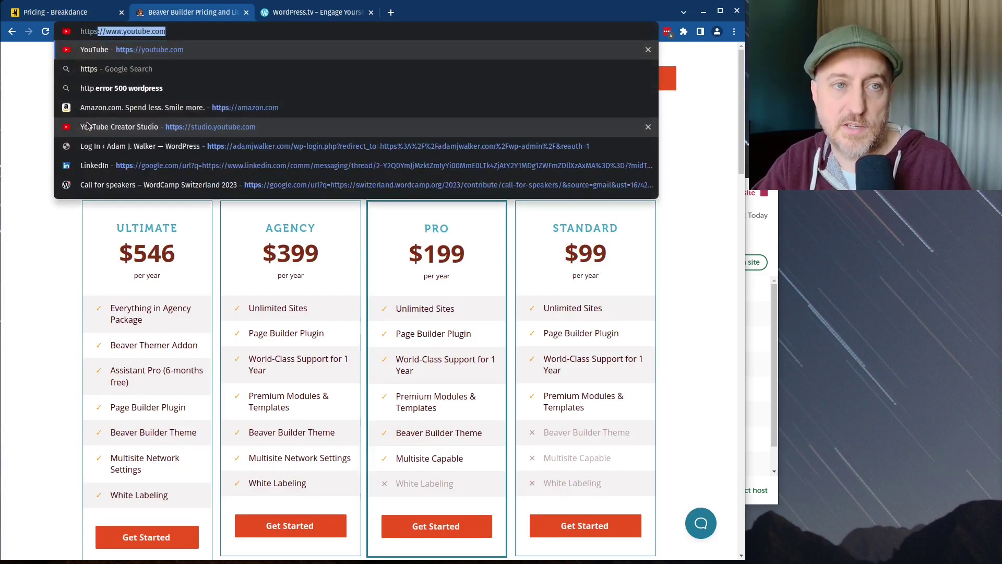
pyautogui.press('BackSpace')
pyautogui.press('BackSpace')
pyautogui.press('BackSpace')
pyautogui.press('BackSpace')
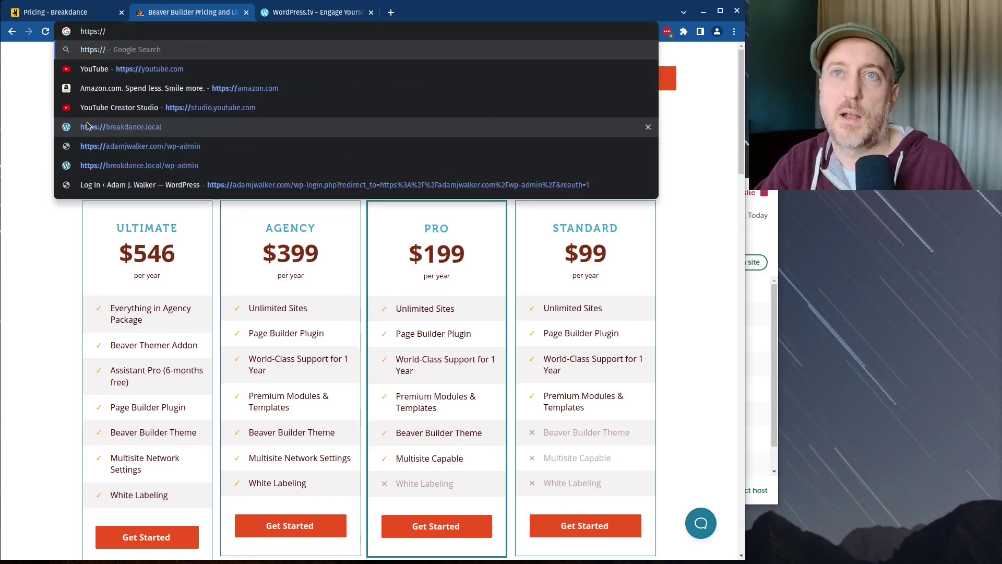
pyautogui.write('break')
pyautogui.press('Return')
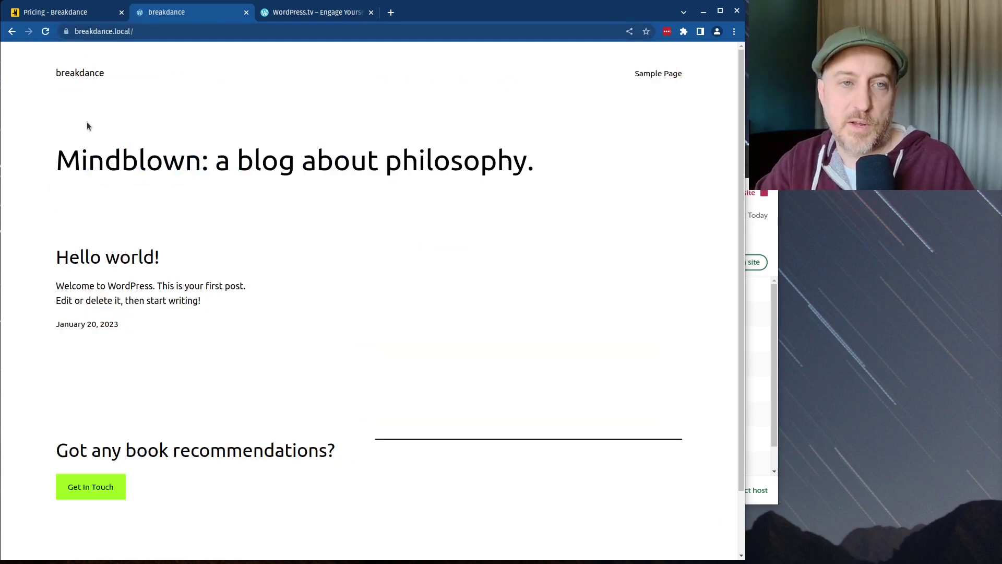
pyautogui.click(171, 37)
pyautogui.click(172, 37)
pyautogui.press('BackSpace')
pyautogui.write('/wp-admin')
pyautogui.press('Return')
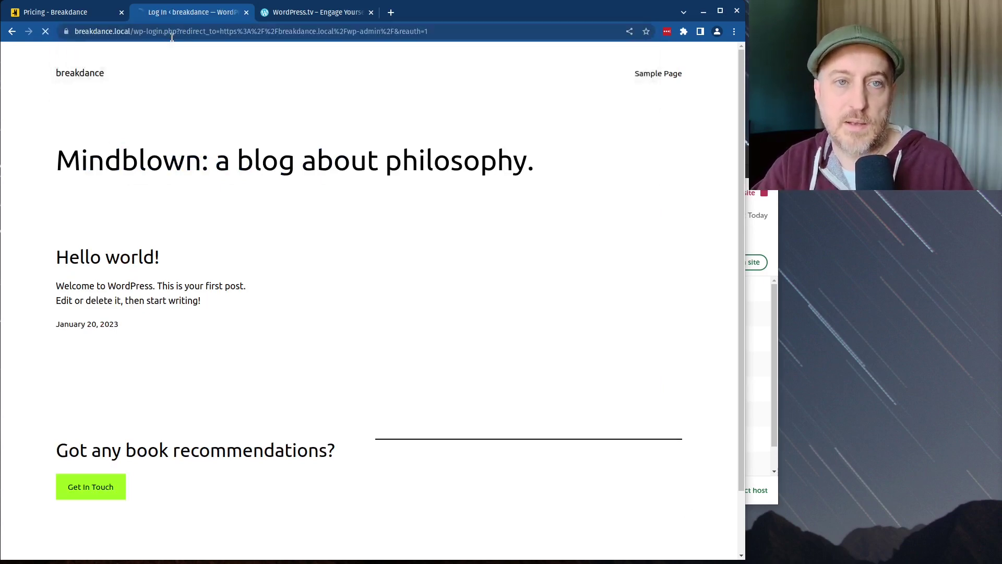
# Step: Log in with the 'admin' username and its password
pyautogui.write('admin')
pyautogui.press('Tab')
pyautogui.write('admin')
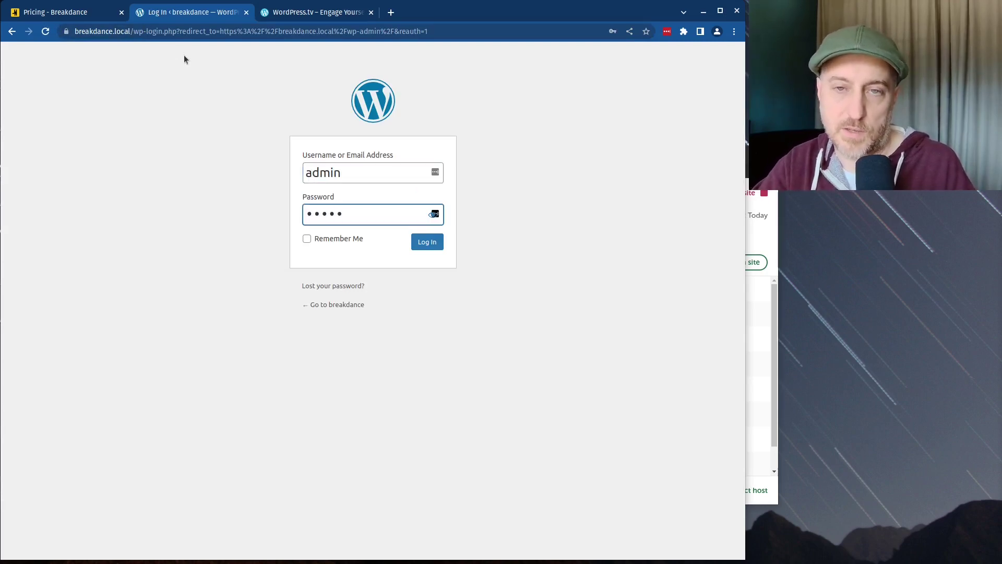
pyautogui.press('Return')
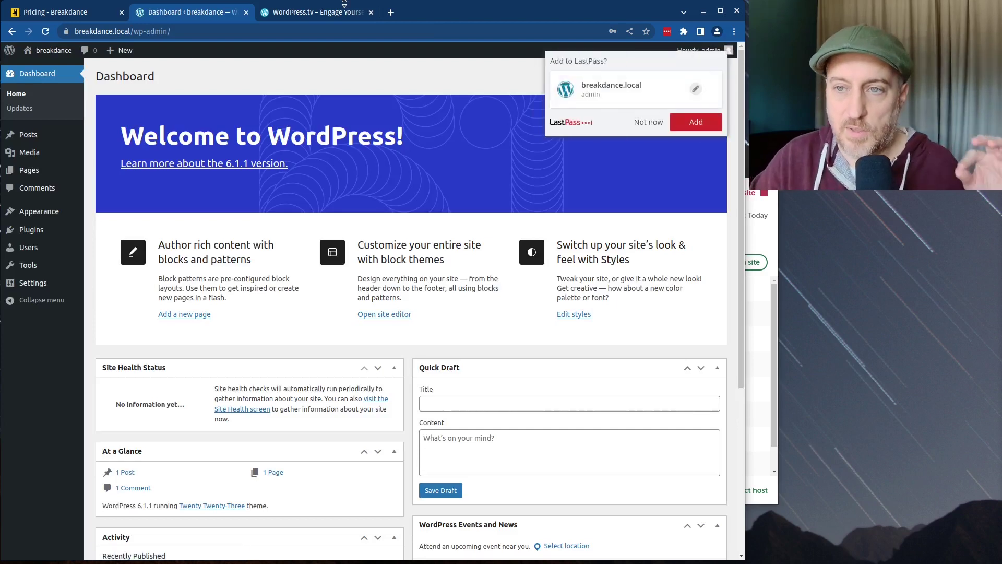
# Step: Dismiss the LastPass prompt and the Welcome panel, then view Appearance > Themes
pyautogui.click(647, 121)
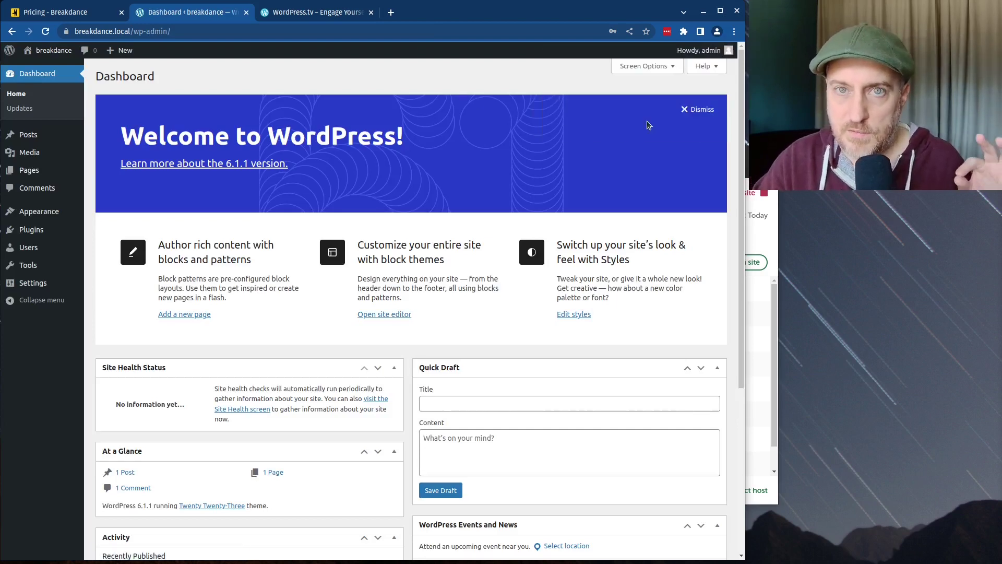
pyautogui.click(701, 108)
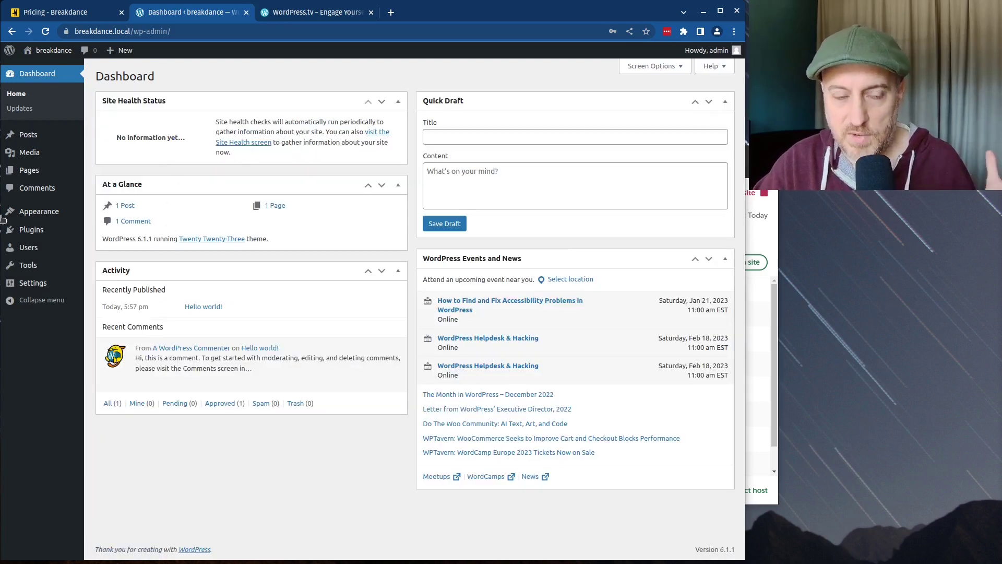
pyautogui.moveTo(26, 211)
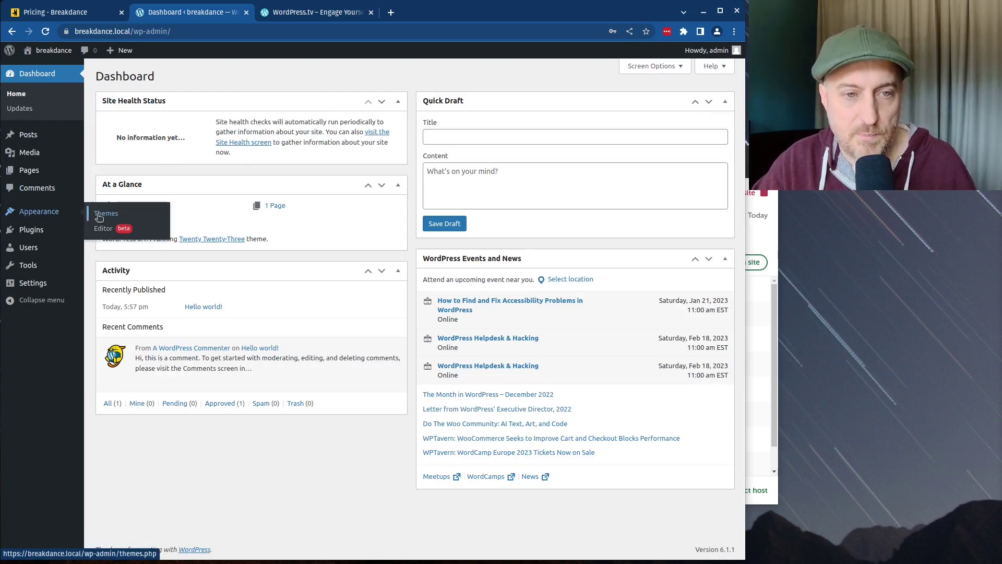
pyautogui.click(104, 215)
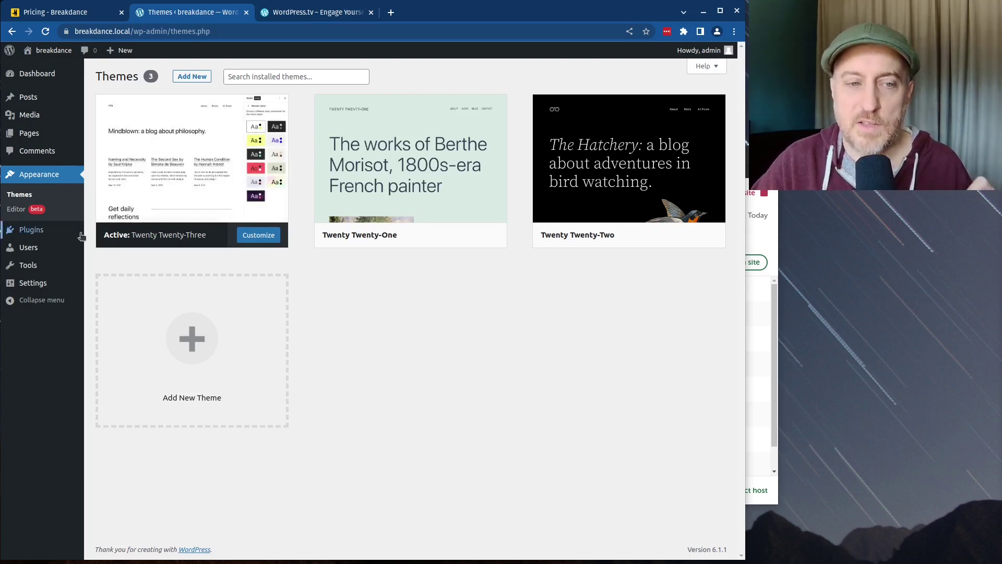
# Step: Go to Plugins > Add New
pyautogui.moveTo(32, 283)
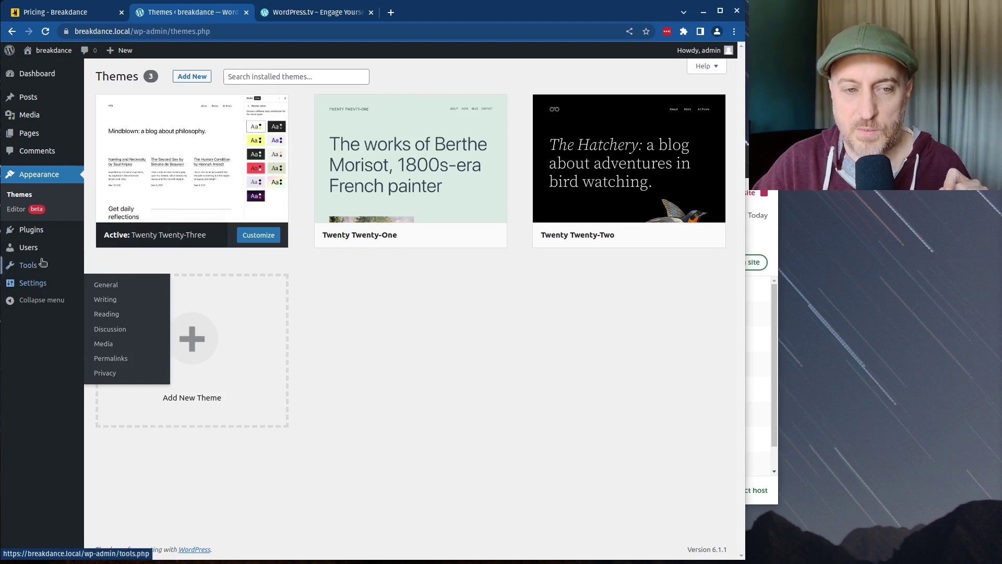
pyautogui.moveTo(34, 253)
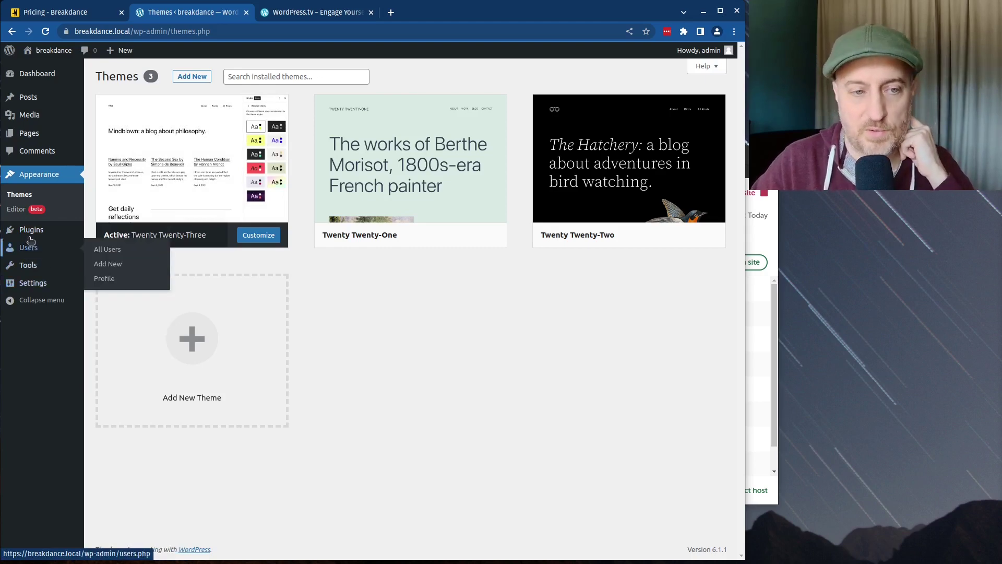
pyautogui.moveTo(31, 235)
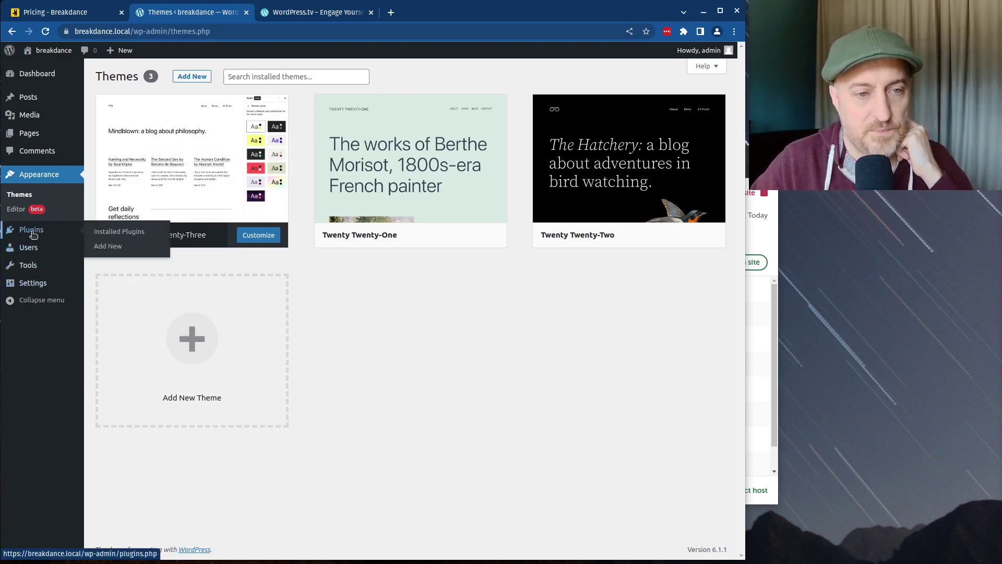
pyautogui.click(114, 253)
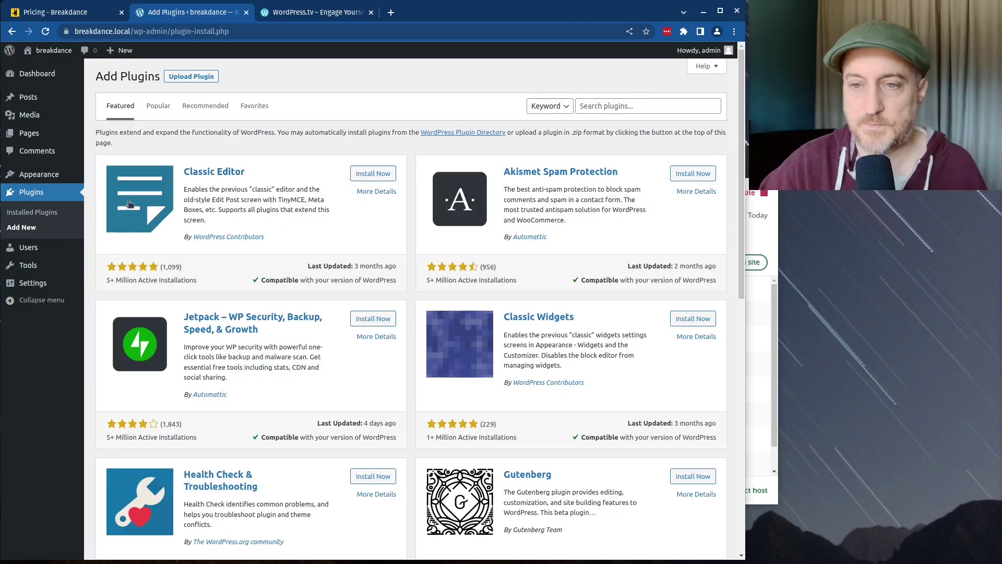
# Step: Upload breakdance-v1.2.zip as a plugin, install it, and activate it
pyautogui.click(189, 79)
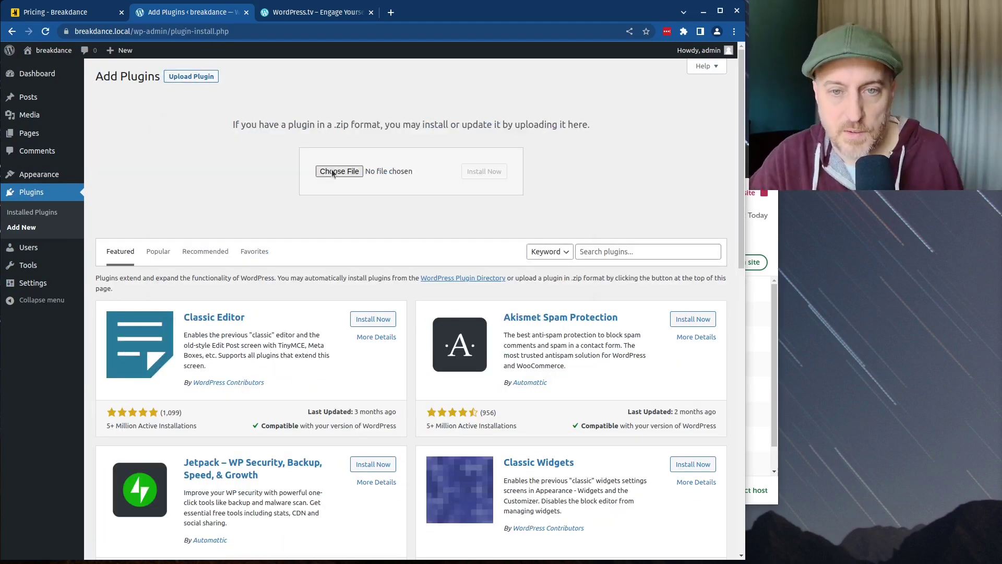
pyautogui.click(334, 172)
pyautogui.click(273, 179)
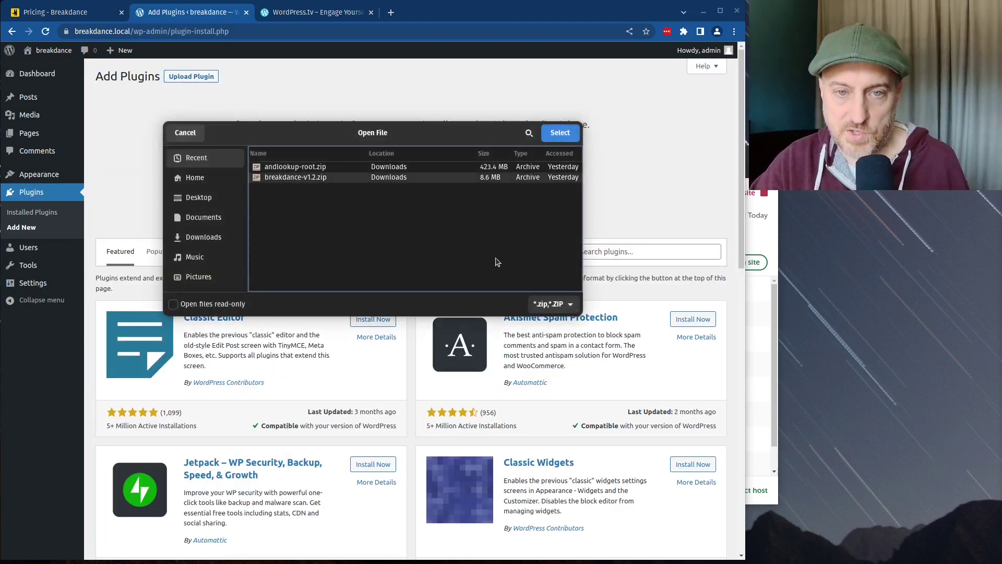
pyautogui.click(560, 134)
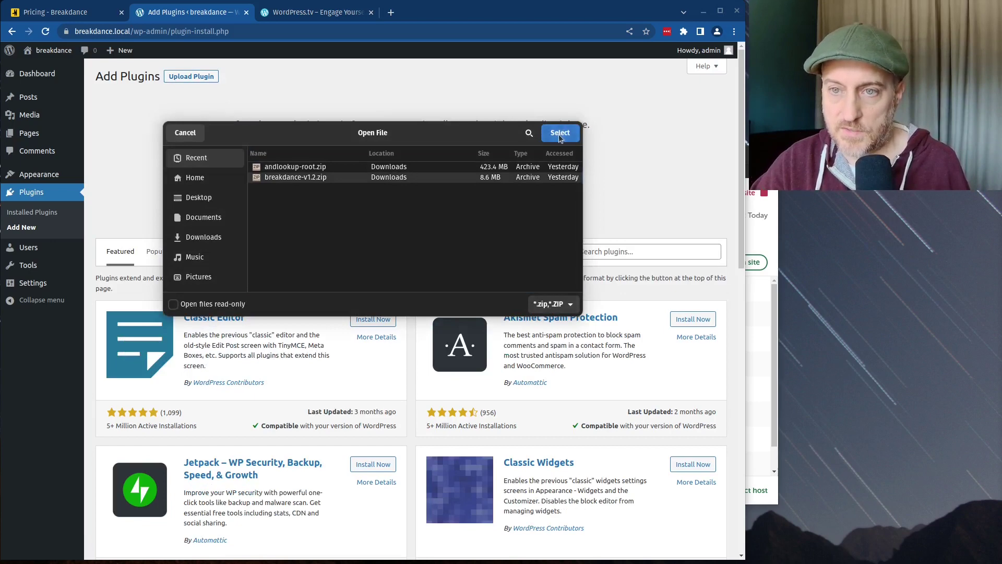
pyautogui.click(483, 171)
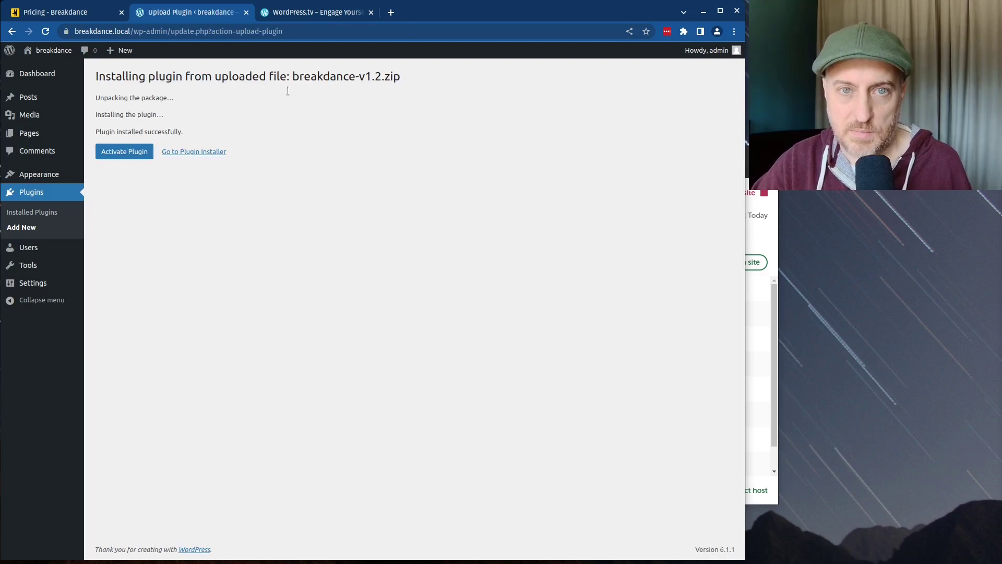
pyautogui.click(113, 157)
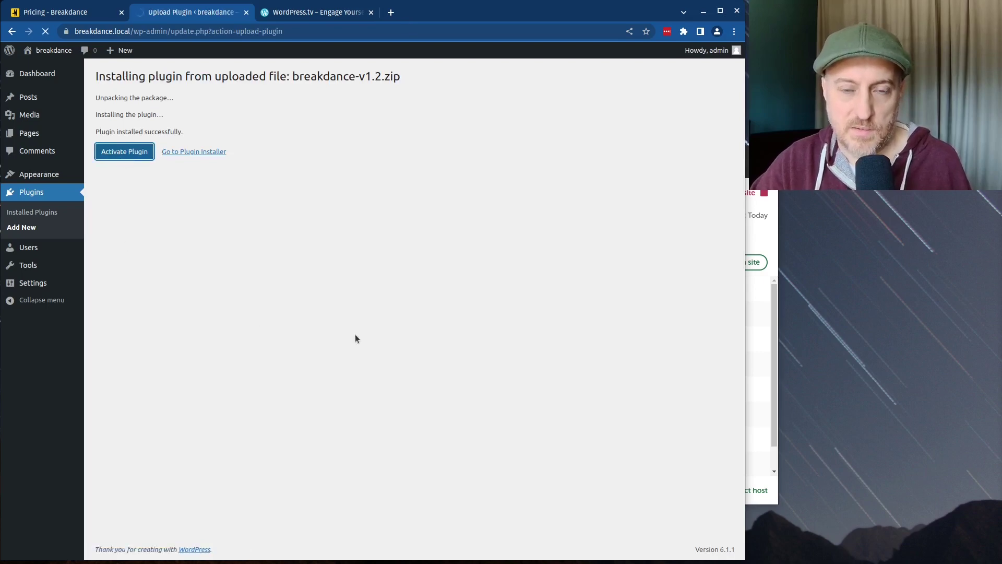